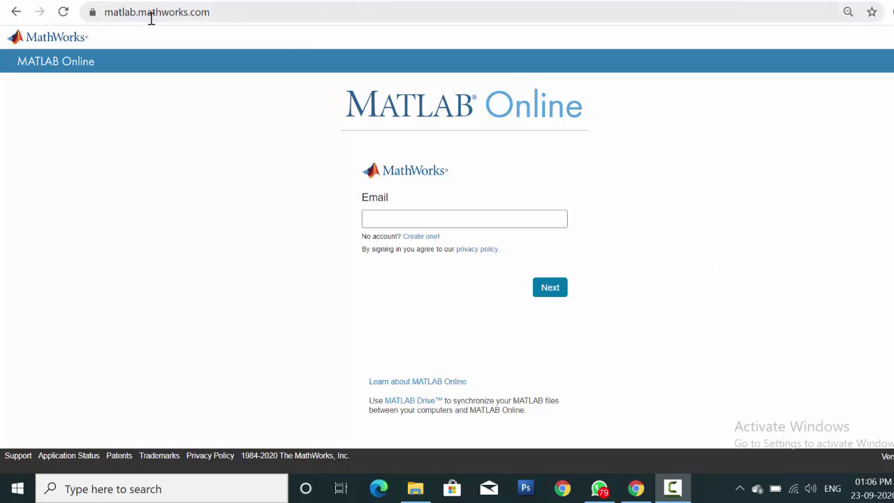
Sign in to MATLAB Online with the account email and password.
left_click(391, 225)
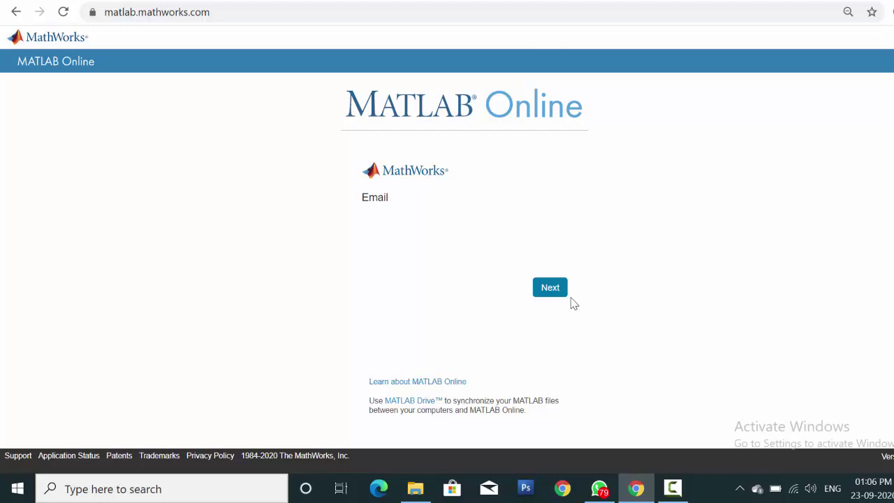
left_click(549, 290)
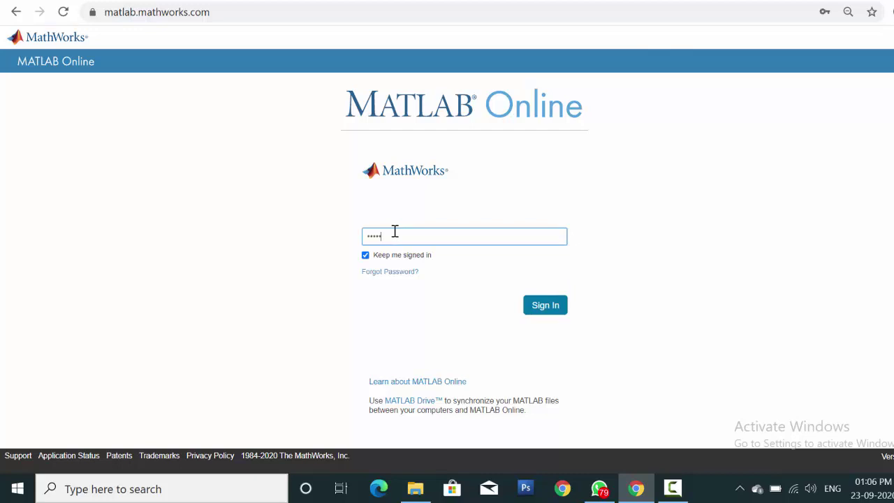
left_click(541, 310)
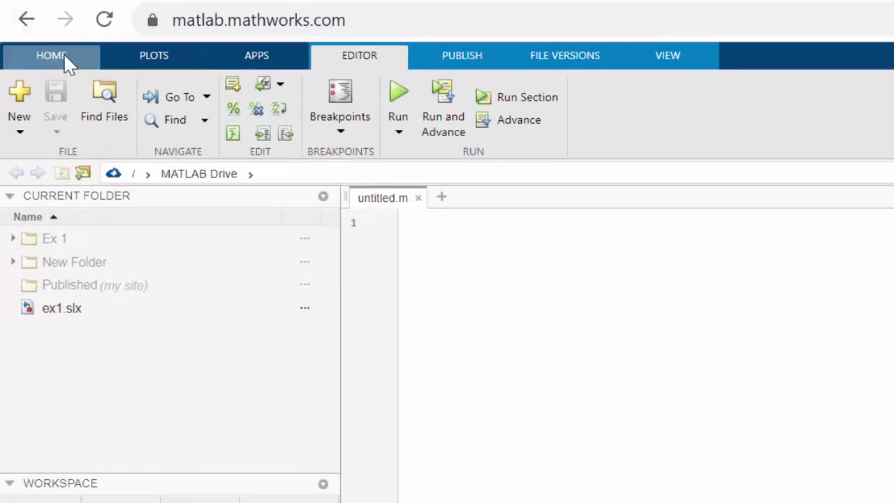
Launch the Simulink Start Page from the HOME ribbon's Simulink button.
left_click(67, 62)
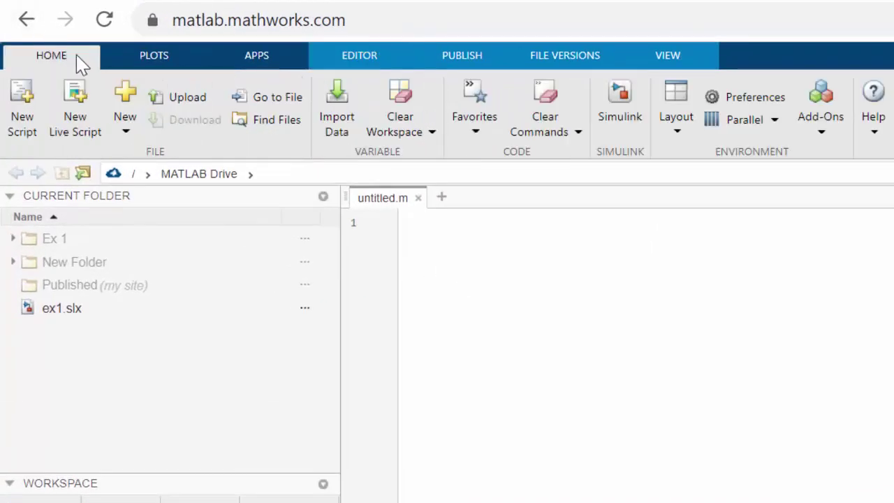
left_click(620, 112)
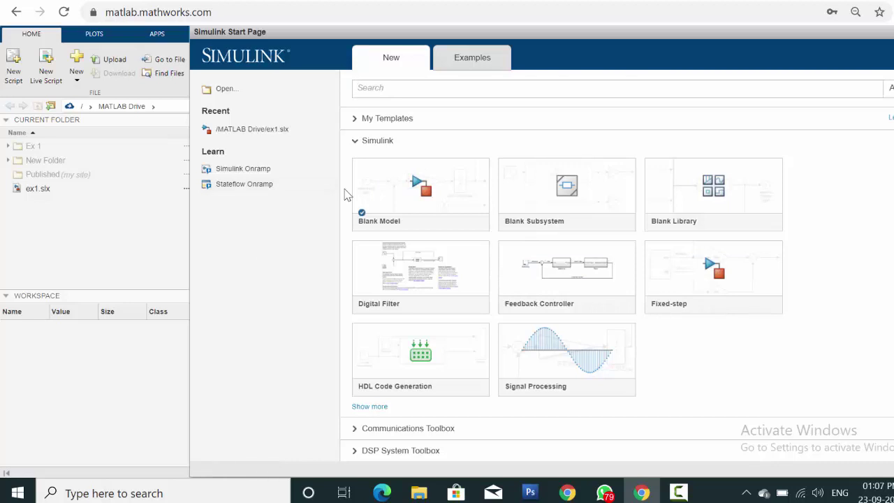
mouse_move(421, 193)
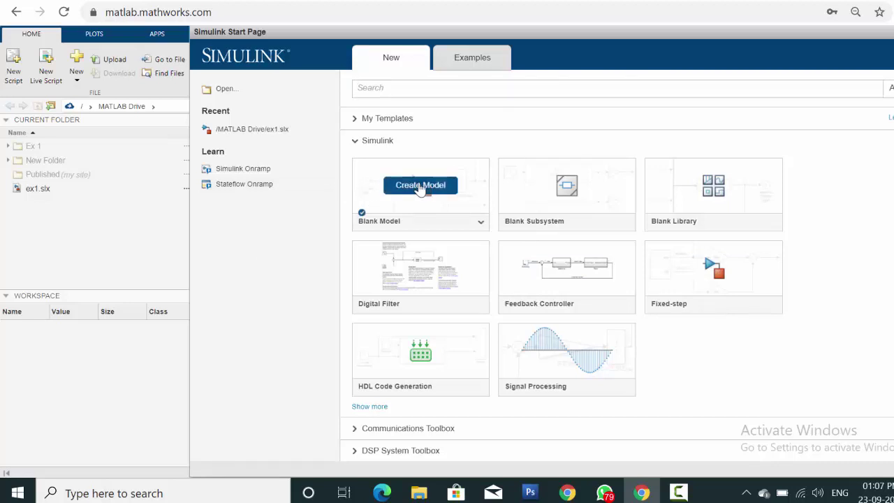
Create a Blank Model and reposition its new untitled window.
left_click(423, 187)
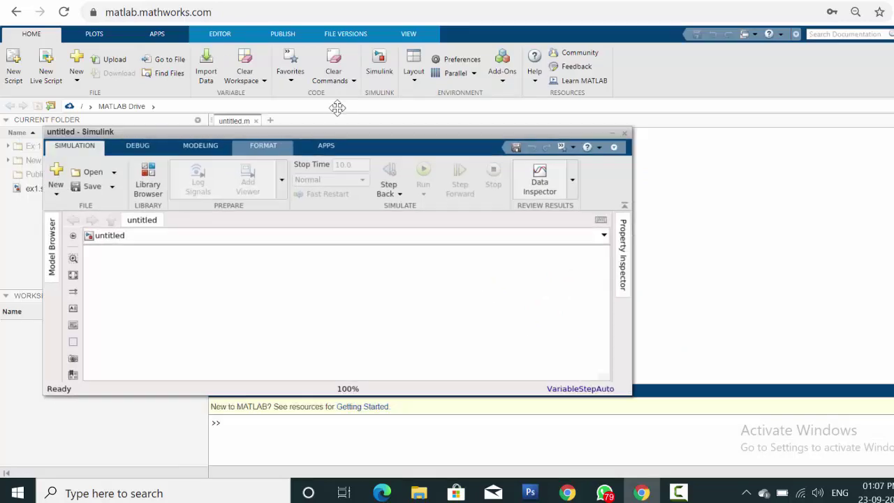
left_click_drag(271, 143, 433, 58)
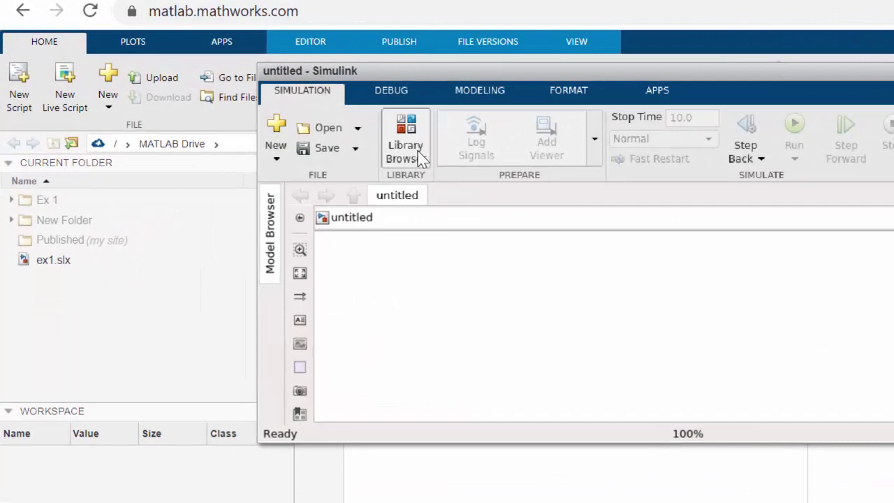
Open the Library Browser and replace the 'sinks' search with 'pulse'.
left_click(417, 152)
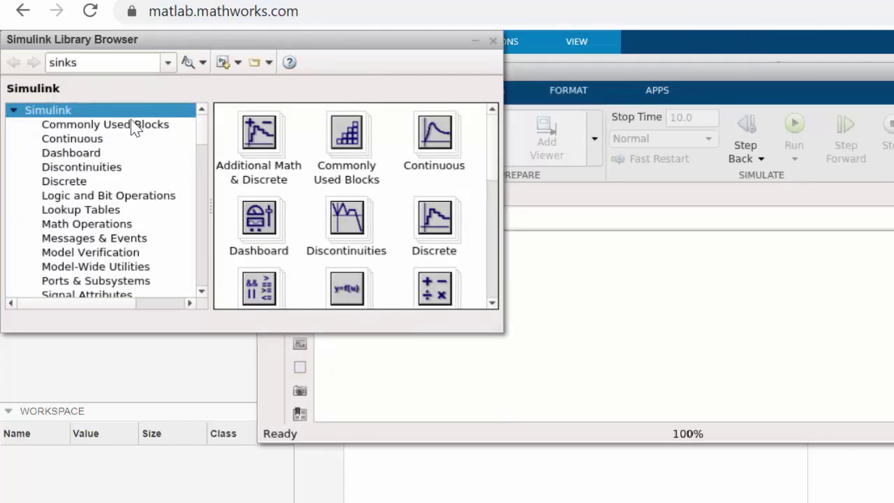
double_click(83, 64)
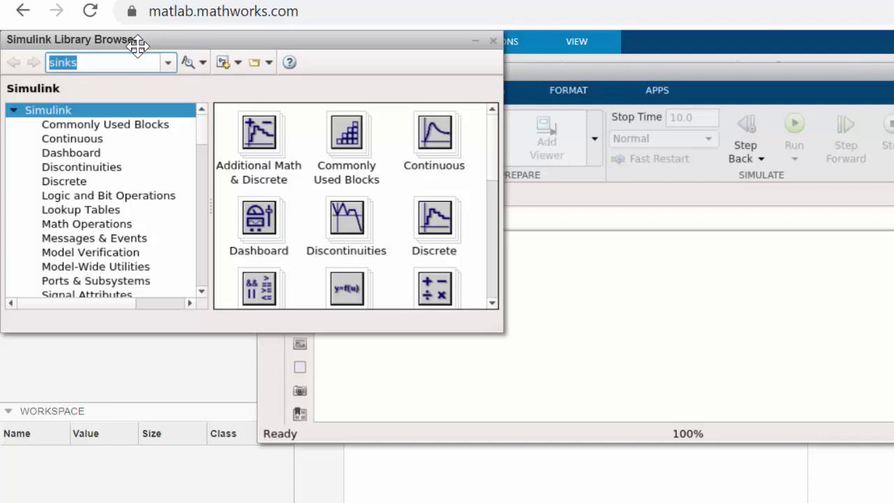
type("pul")
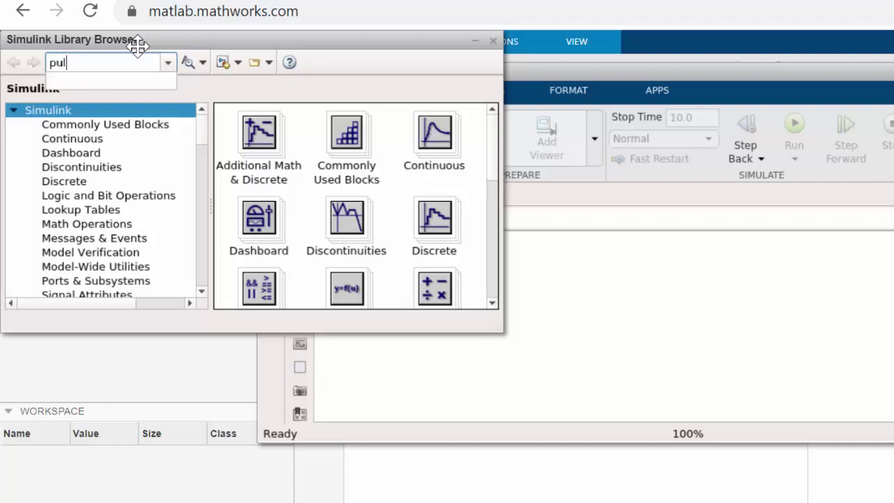
type("se")
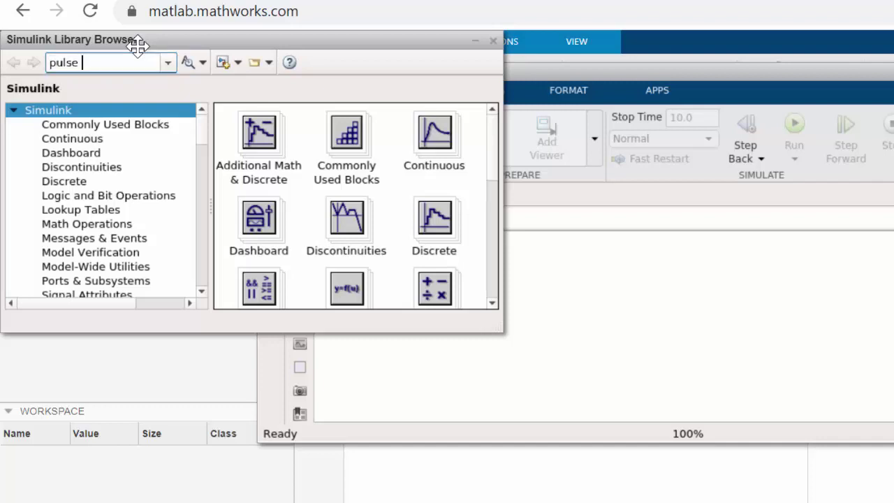
key("Return")
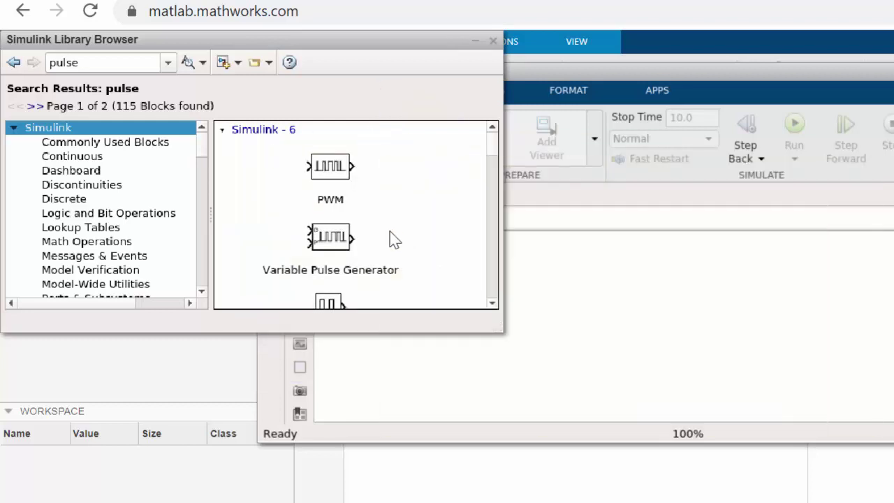
Place a Pulse Generator block on the canvas, accepting its default parameters.
scroll(393, 238, "down", 2)
left_click(326, 254)
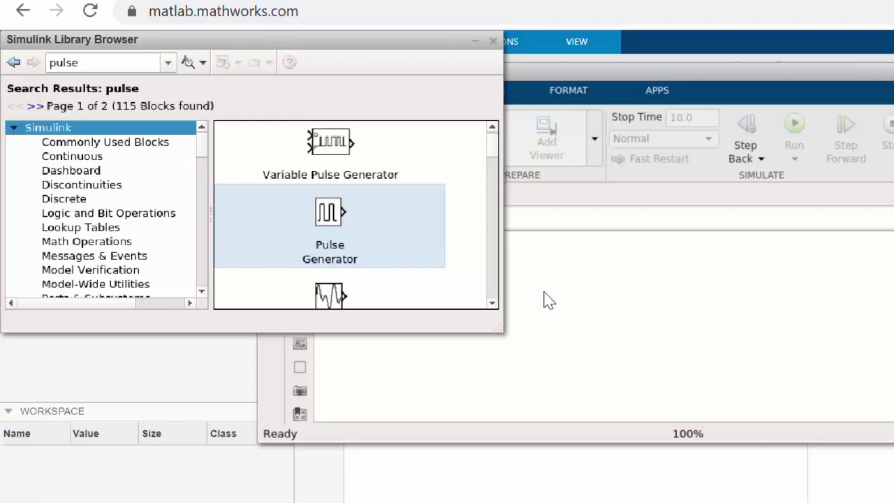
left_click_drag(548, 300, 544, 297)
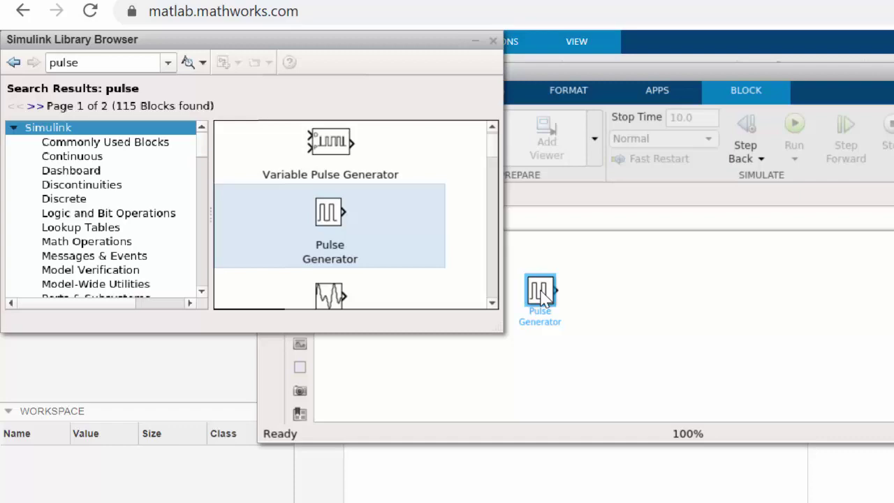
left_click(544, 297)
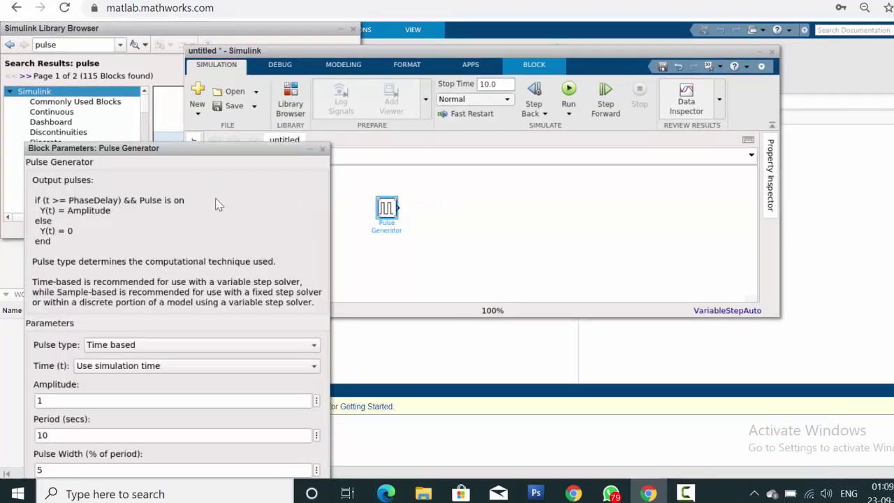
left_click_drag(193, 147, 231, 57)
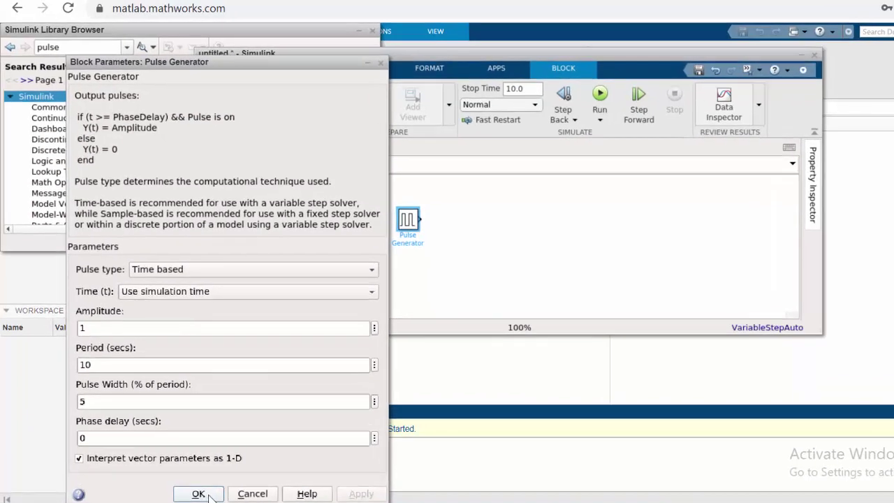
left_click(209, 468)
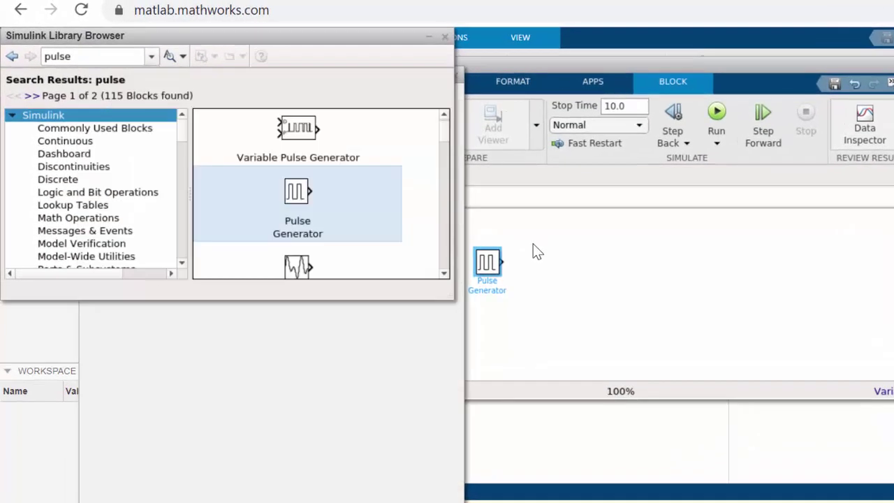
Search the library for 'gain' and place a Gain block right of the Pulse Generator.
left_click(300, 42)
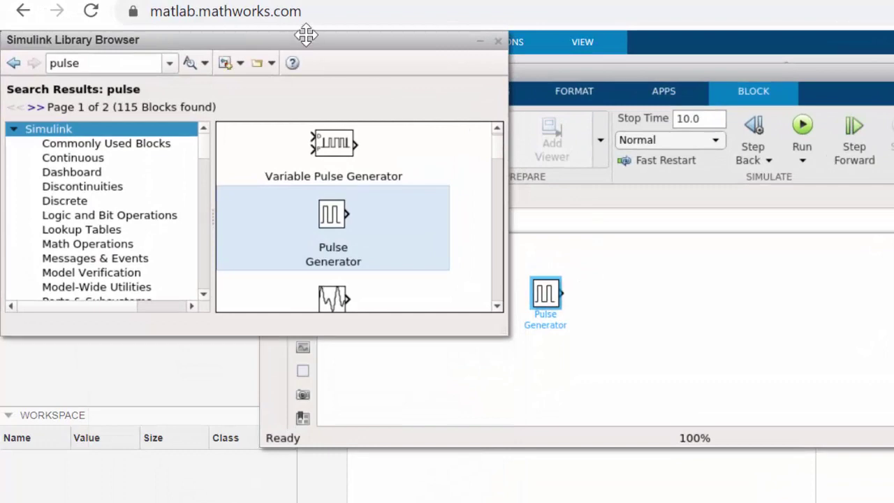
left_click(13, 63)
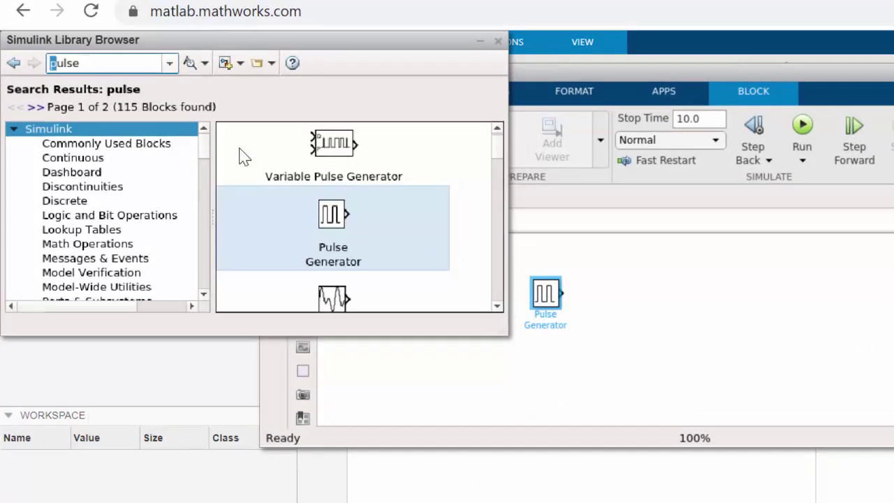
double_click(98, 69)
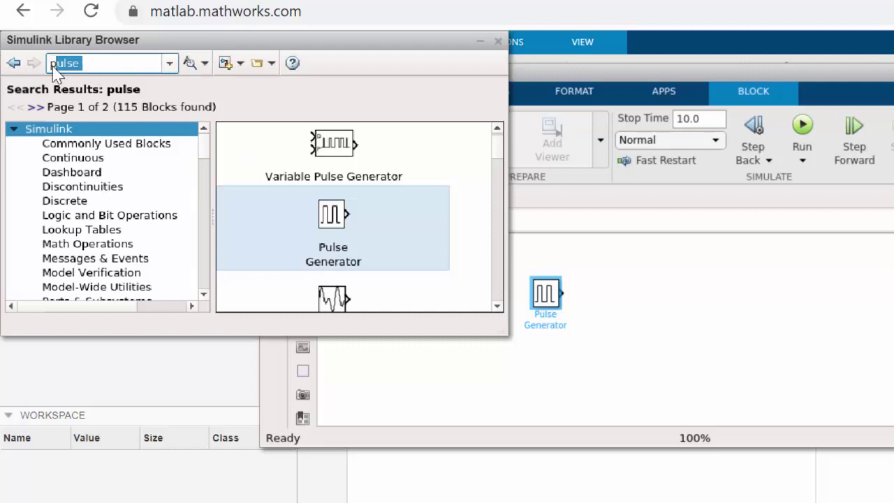
type("gain")
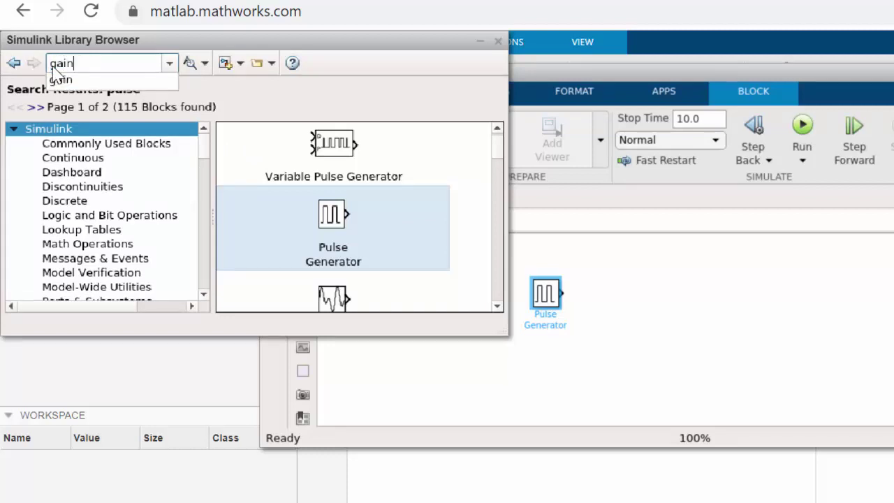
left_click(56, 76)
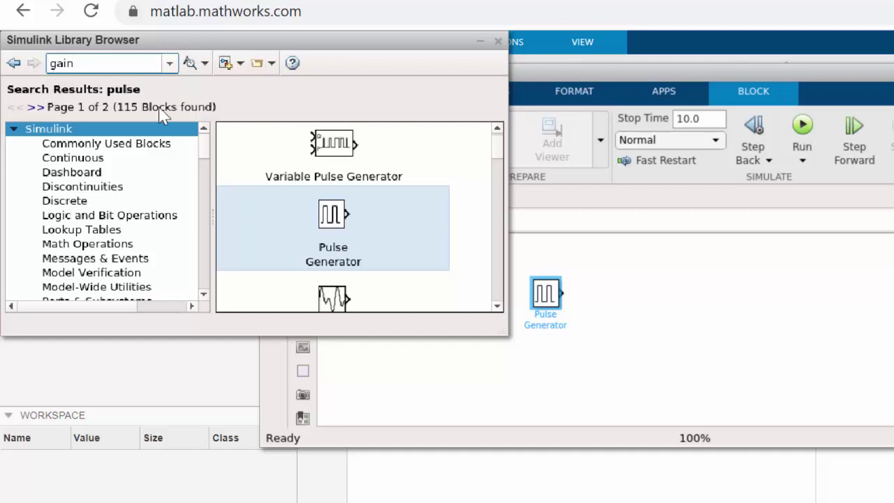
key("Return")
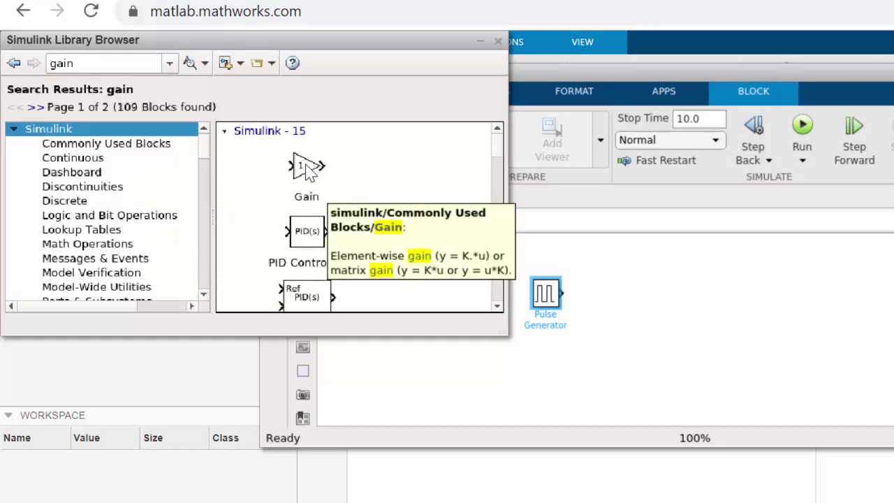
left_click(311, 169)
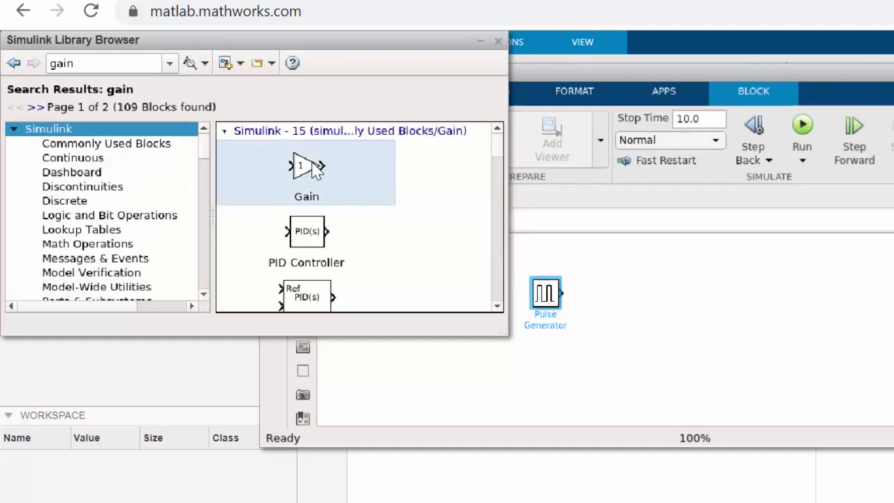
left_click(631, 296)
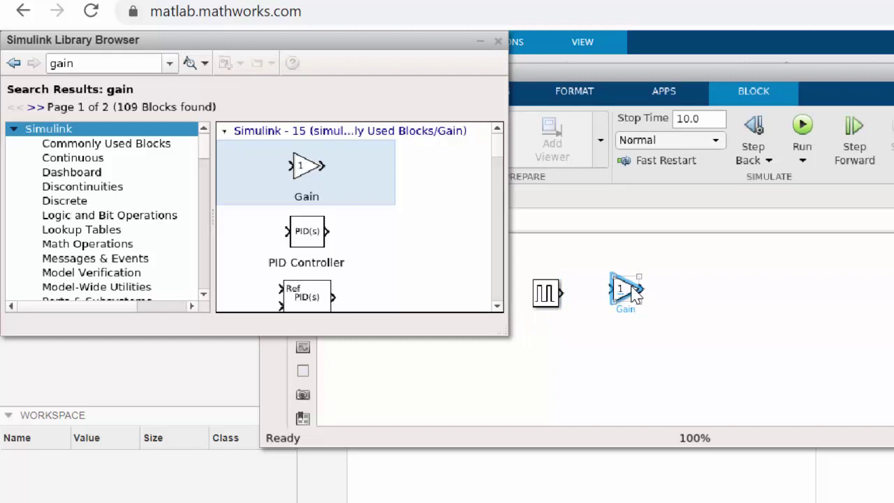
left_click(105, 70)
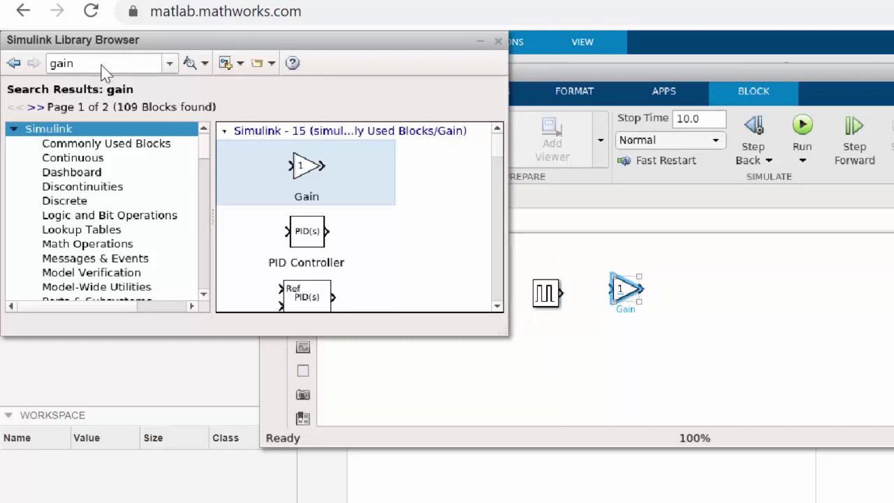
Search 'integrator' and drop an Integrator, Second-Order block right of the Gain.
left_click(102, 66)
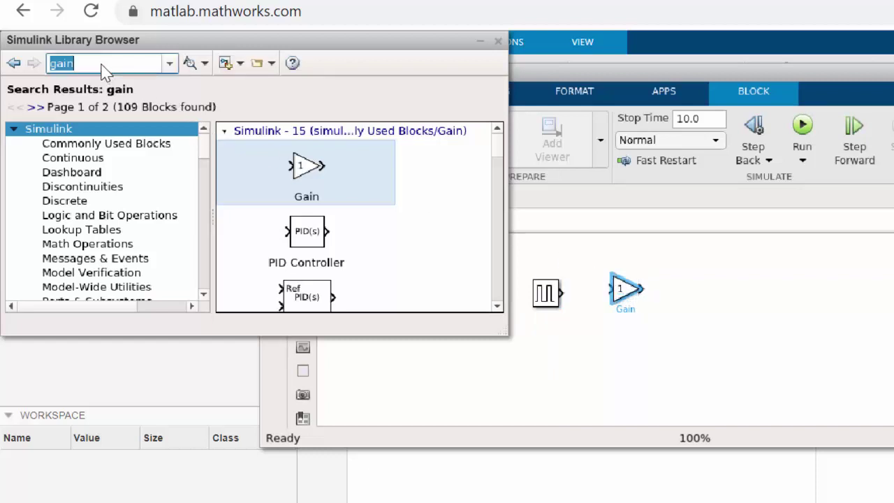
type("integrator")
key("Return")
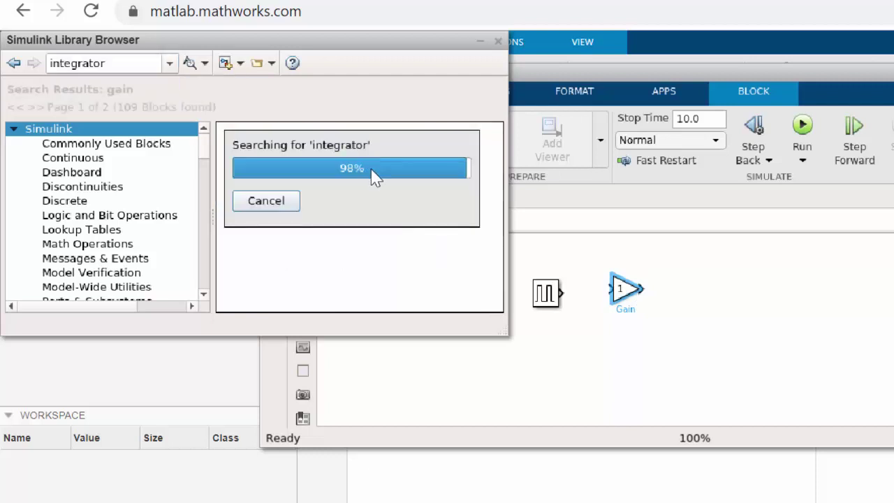
left_click_drag(324, 244, 695, 296)
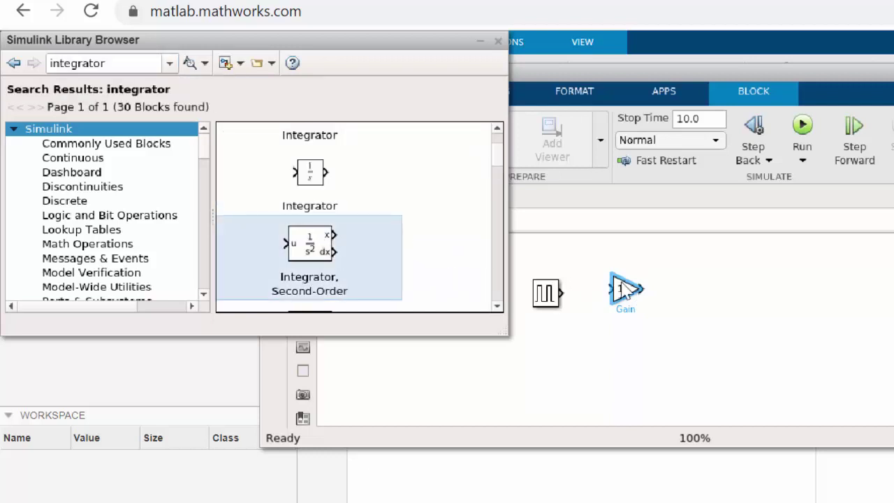
left_click_drag(315, 248, 726, 314)
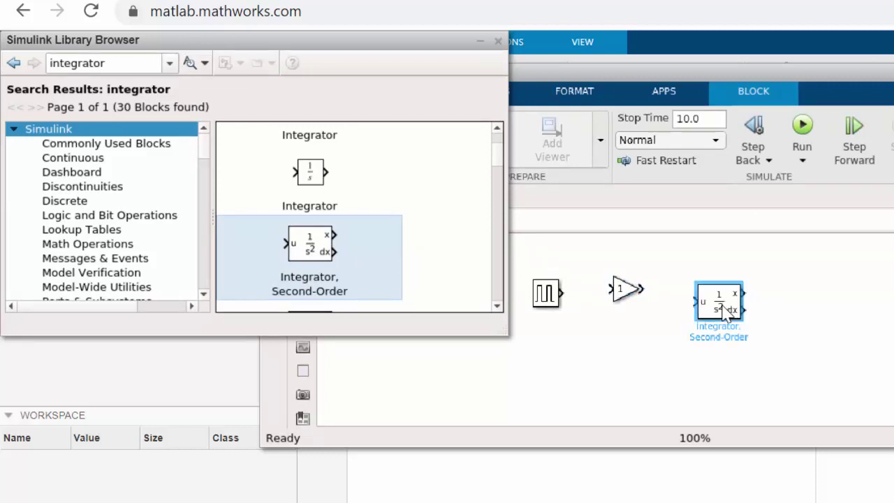
Search for 'out' and place an Outport (Out1) right of the integrator.
left_click(439, 209)
type("out")
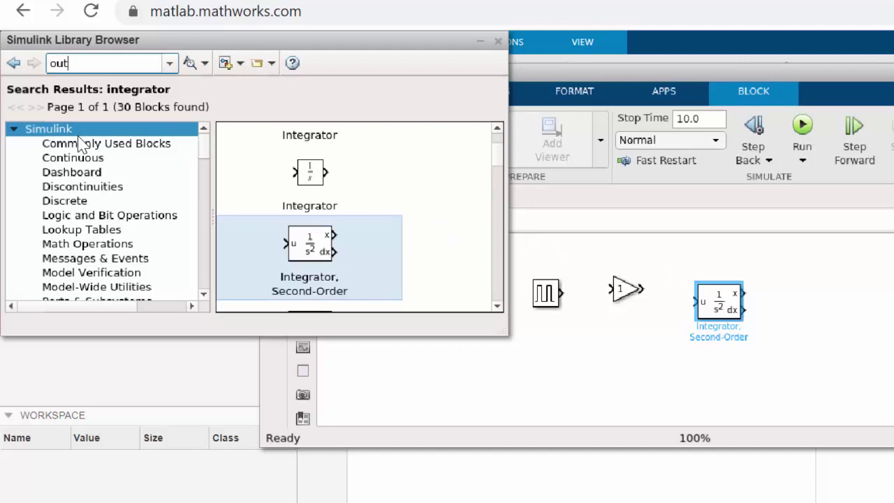
key("Return")
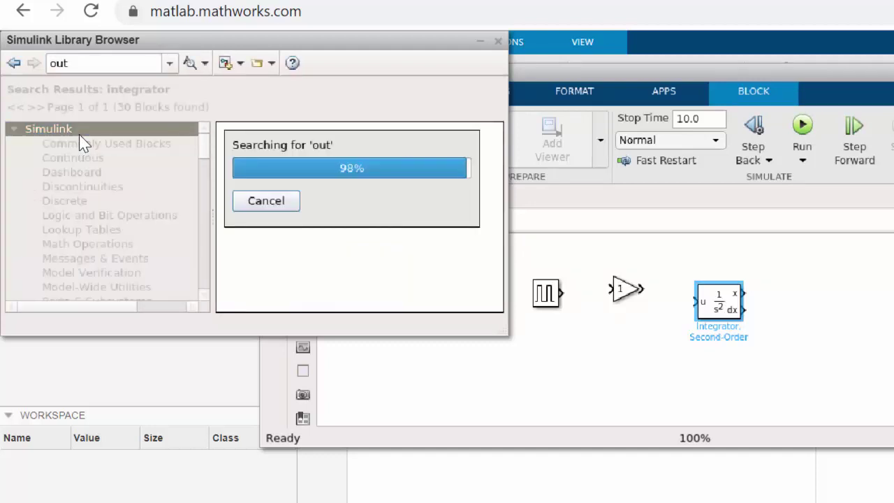
left_click_drag(274, 289, 814, 297)
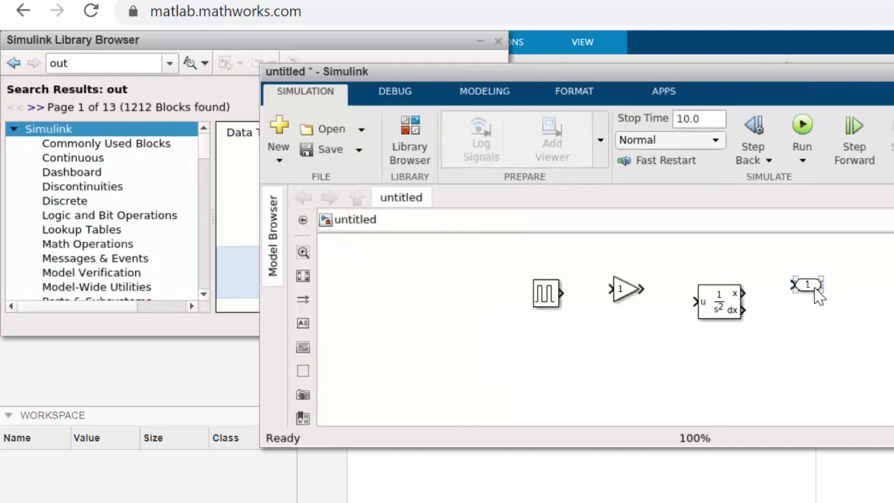
Copy and paste Out1 to create Out2 below it.
left_click(808, 291)
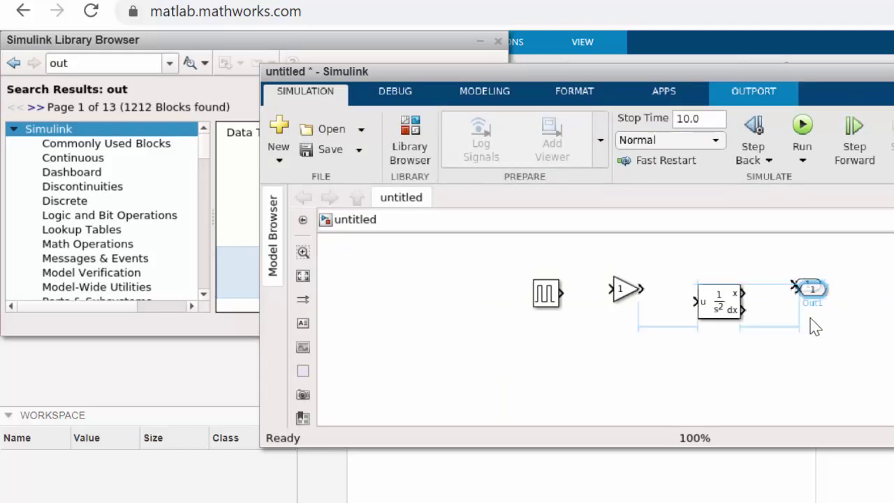
key("ctrl+c")
key("ctrl+v")
left_click(628, 354)
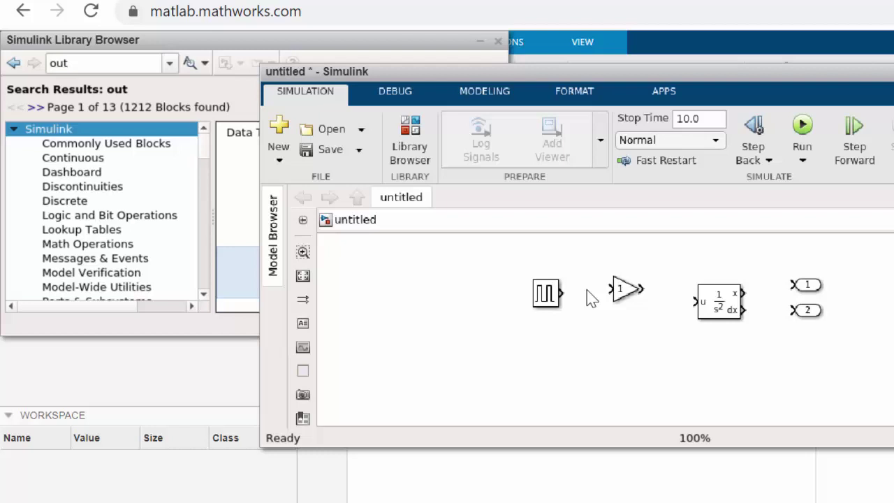
Draw lines Pulse→Gain, Gain→integrator u, x→Out1 and dx→Out2.
left_click(562, 292)
left_click(610, 288)
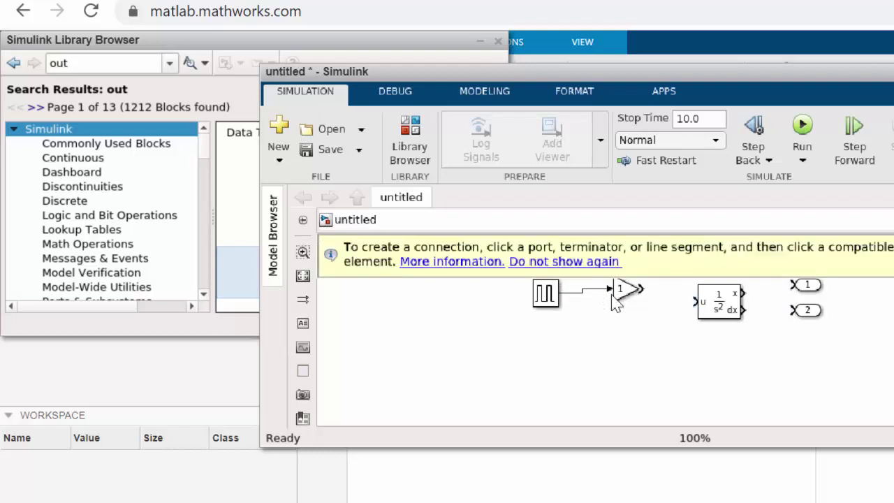
left_click(643, 288)
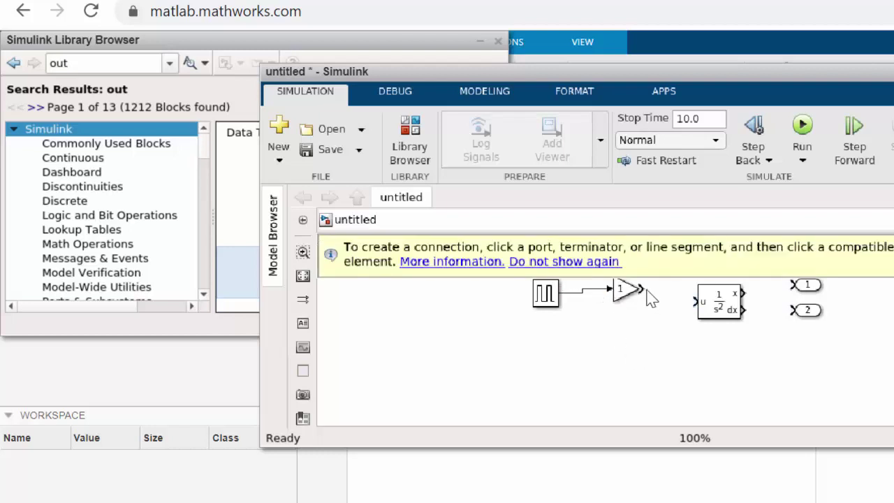
left_click(693, 302)
left_click(791, 285)
left_click(794, 311)
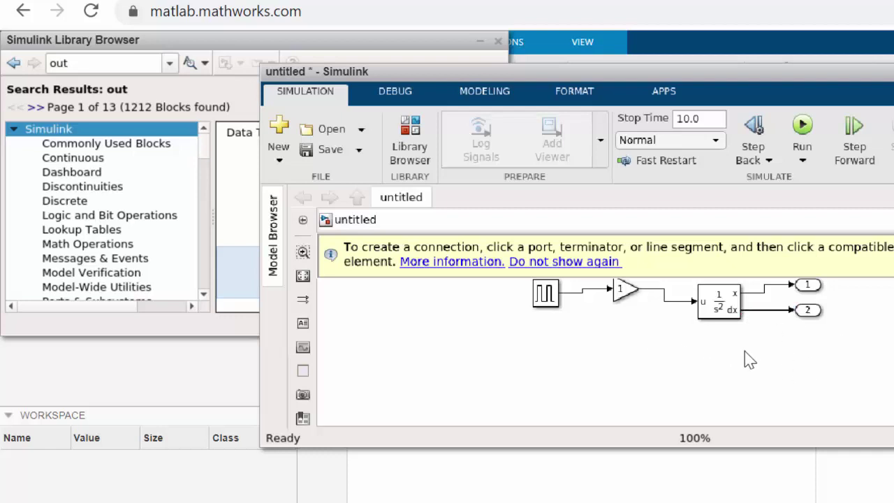
Turn on logging for the integrator's x line and attach a Scope viewer.
left_click(763, 295)
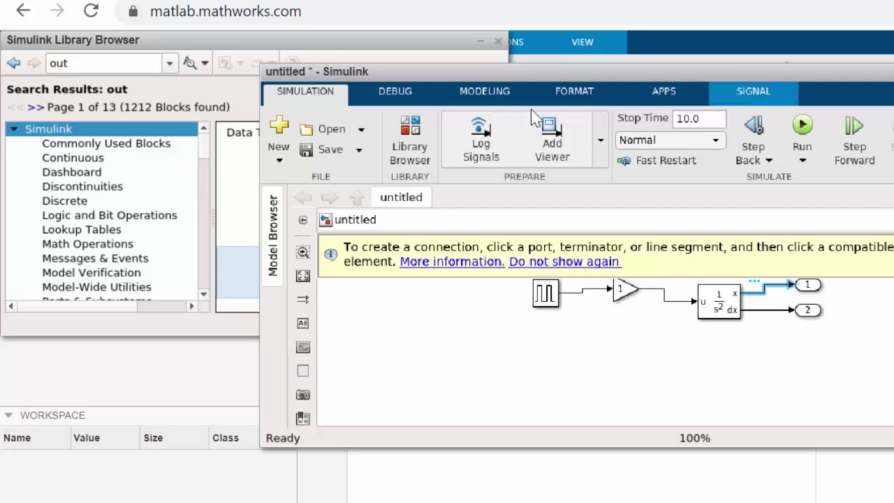
left_click(489, 151)
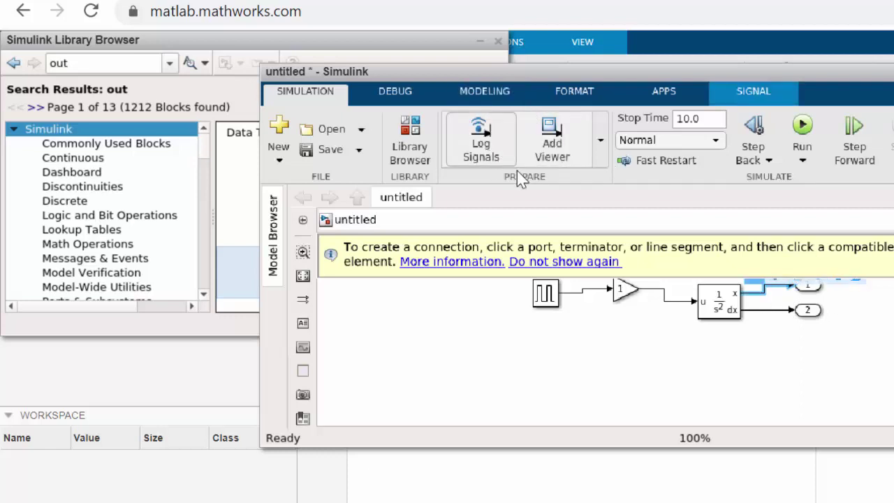
left_click(557, 162)
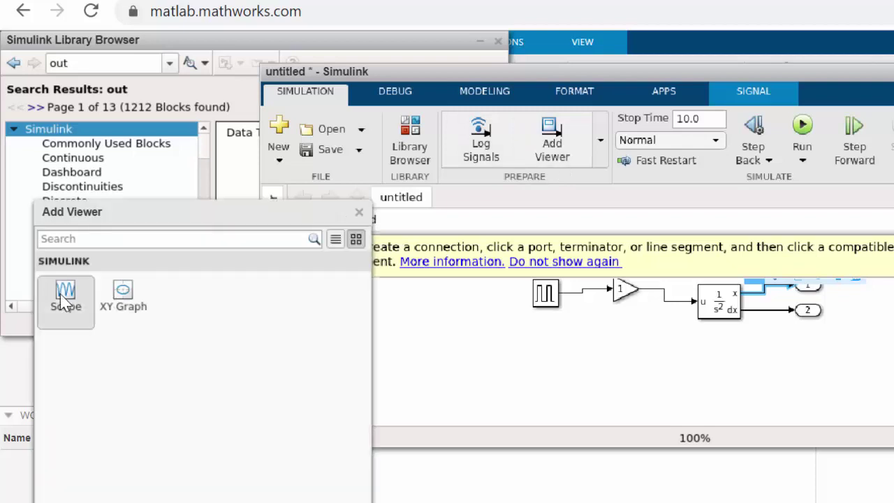
left_click(64, 300)
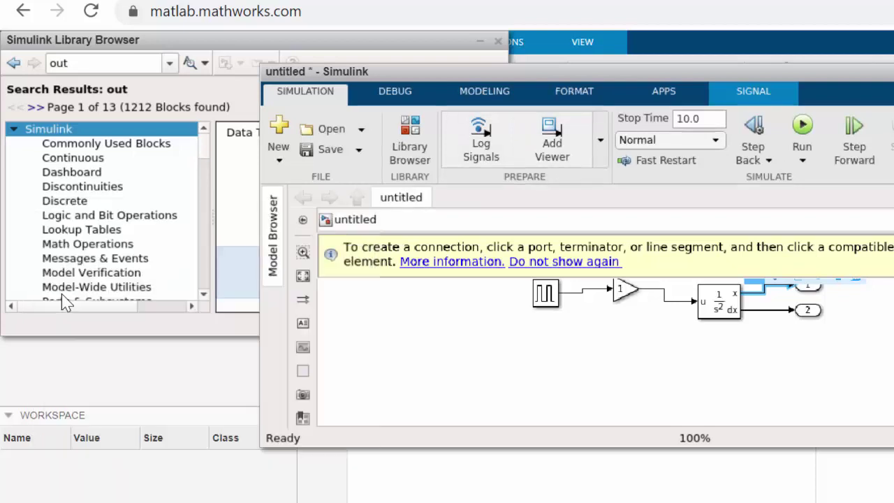
Simulate the model, check the rising ramp in the Scope, then close the Scope.
left_click(802, 127)
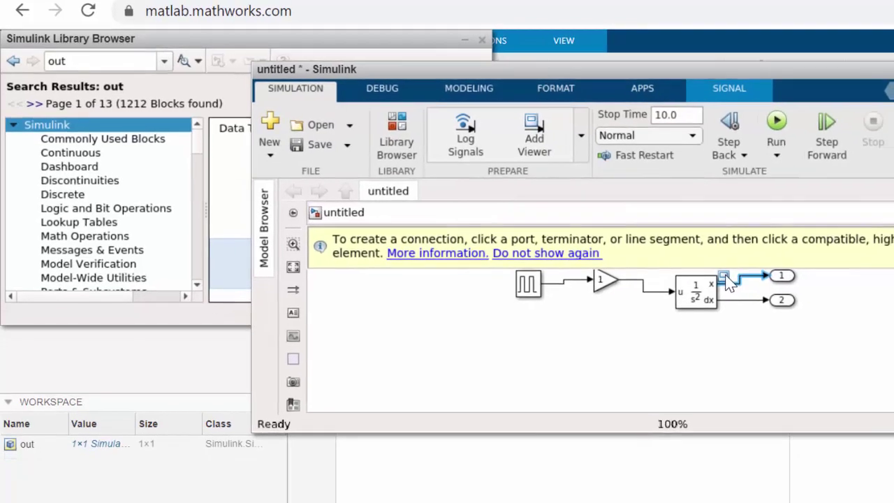
double_click(747, 287)
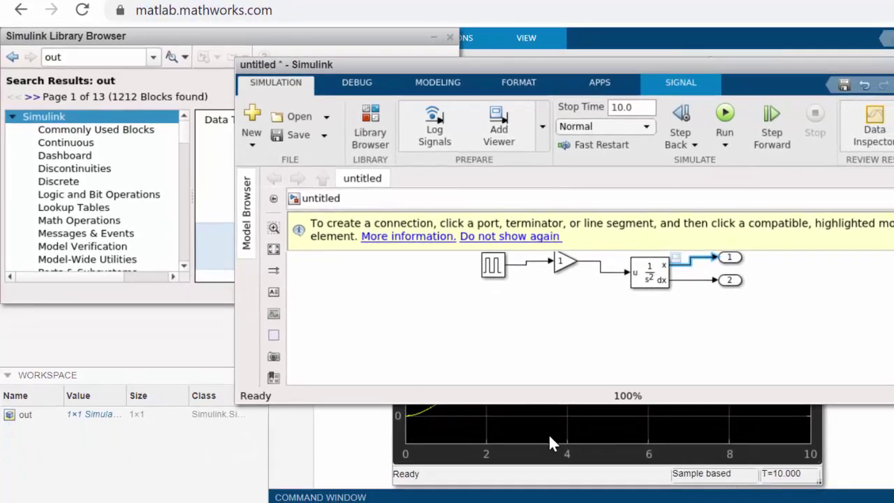
left_click(567, 477)
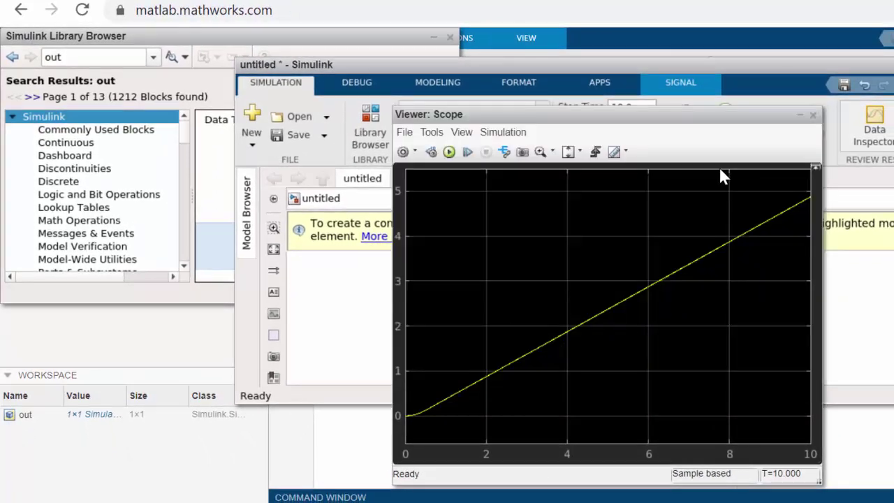
left_click(812, 115)
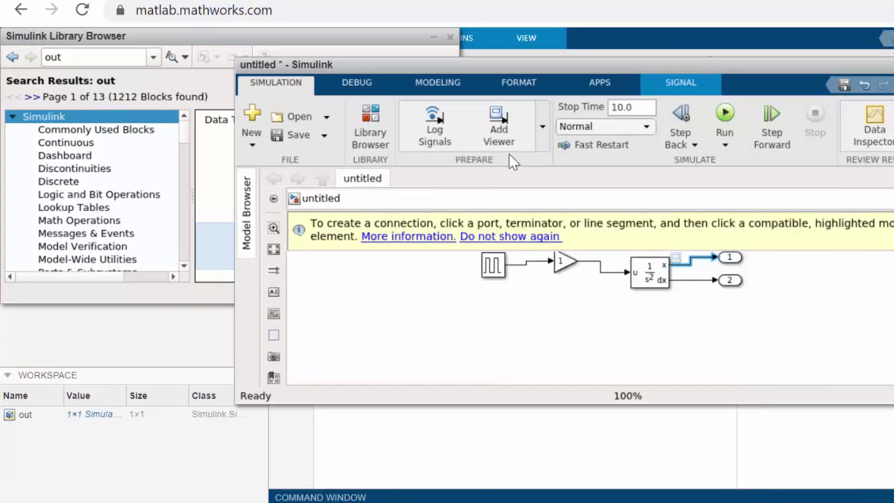
Save the model as ex2.slx in MATLAB Drive and close the Simulink Library Browser.
left_click(323, 135)
left_click(320, 195)
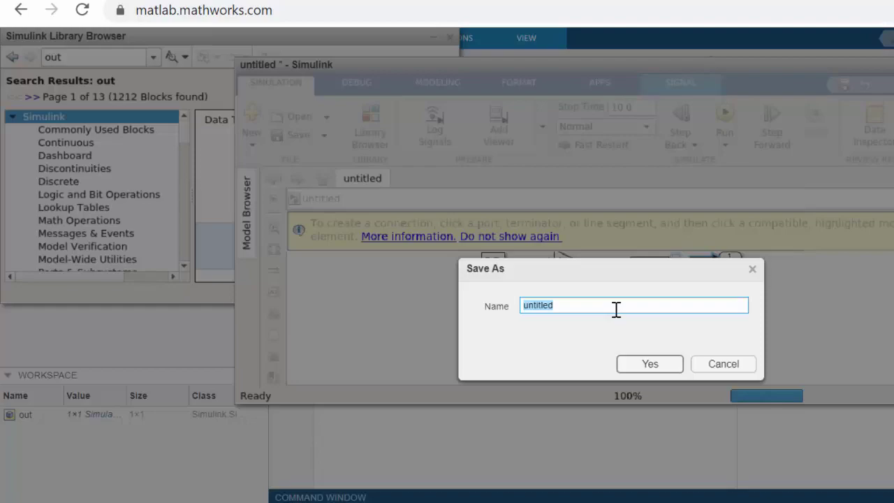
type("mdl")
key("Return")
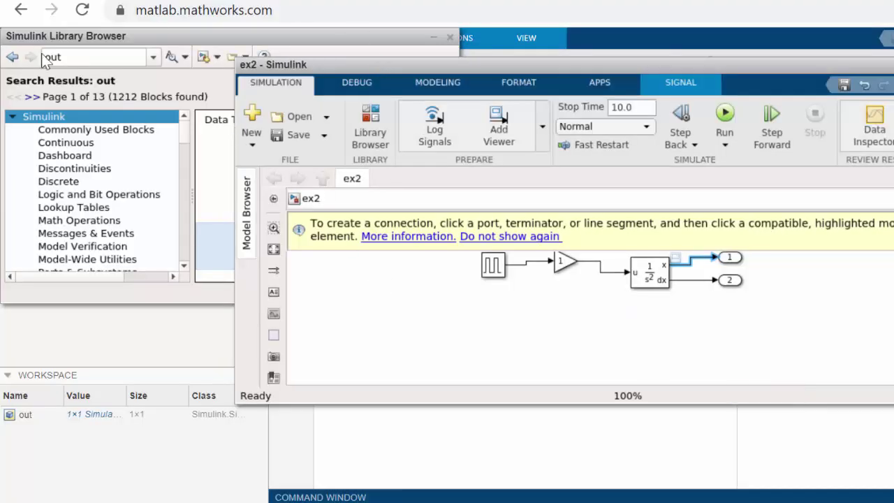
left_click(450, 37)
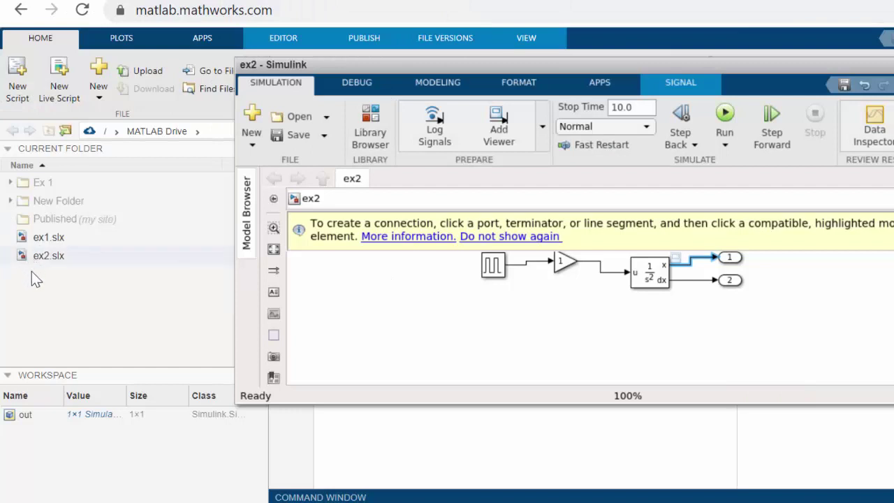